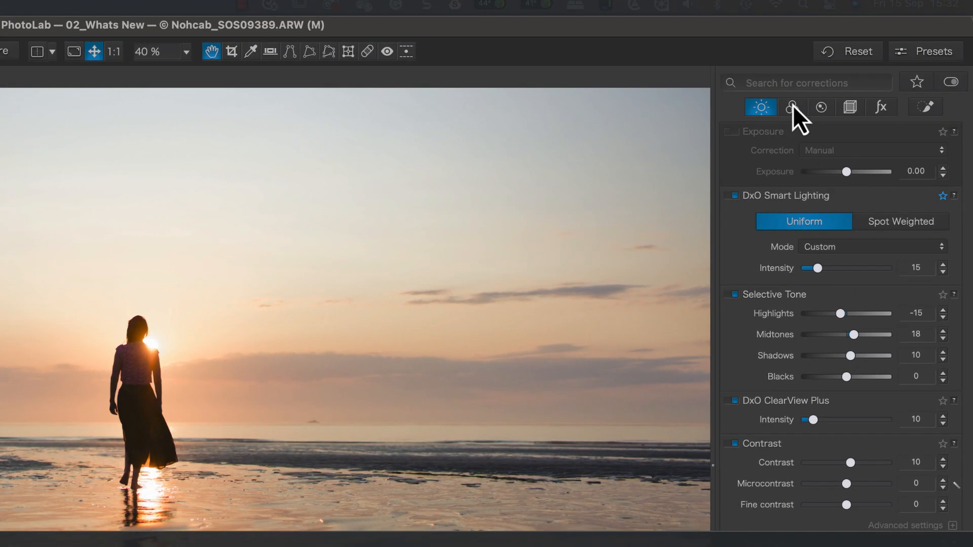
- Convert the beach photo to black and white with the DxO - B&W Strong rendering at intensity 49
left_click(824, 97)
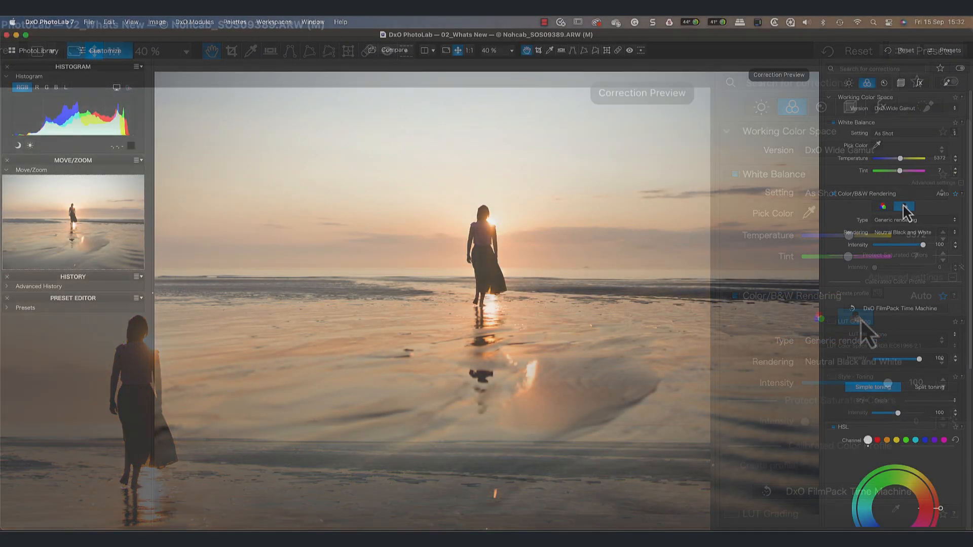
left_click(860, 320)
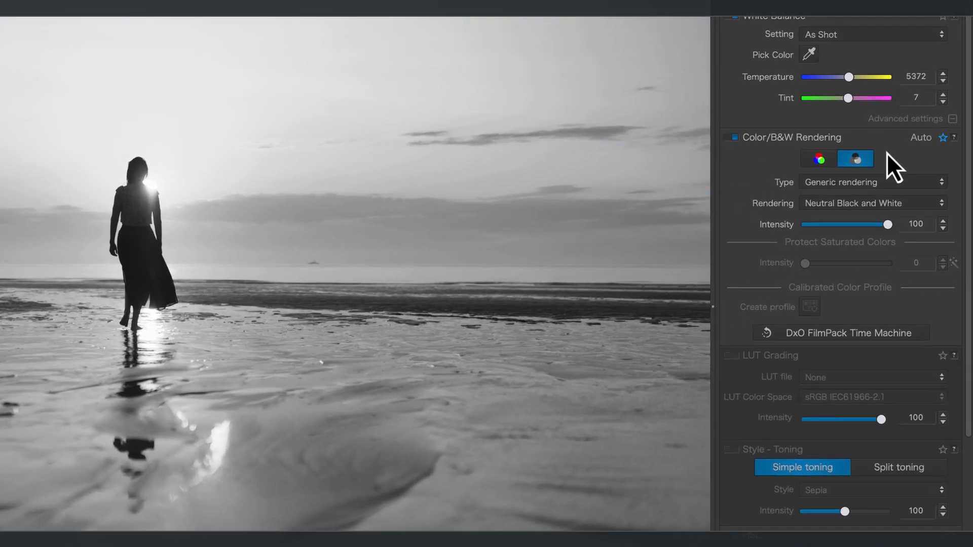
left_click(886, 205)
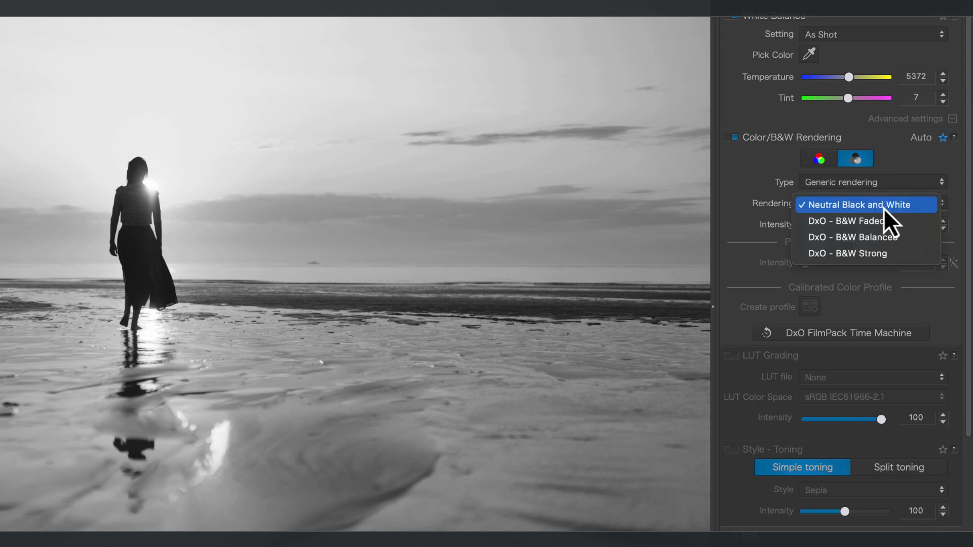
left_click(880, 256)
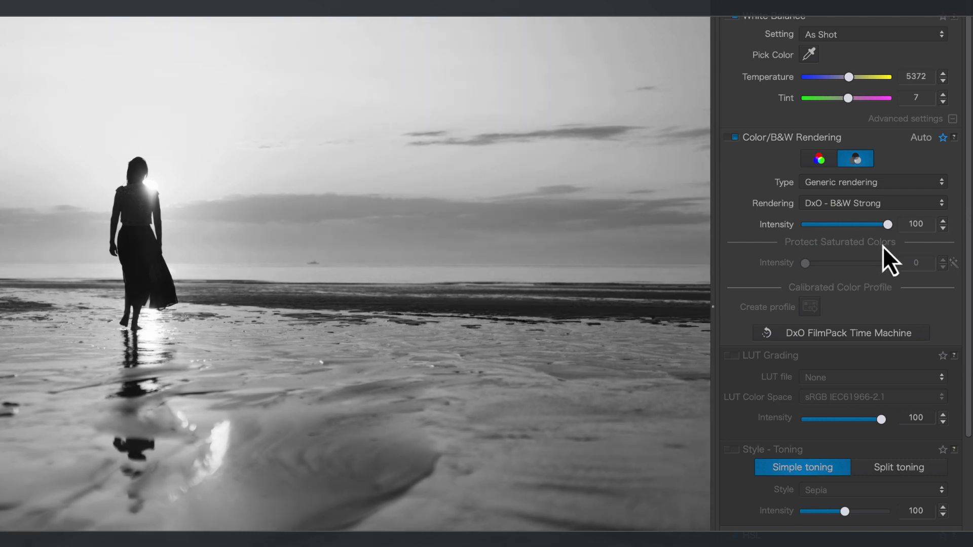
left_click_drag(889, 229, 847, 233)
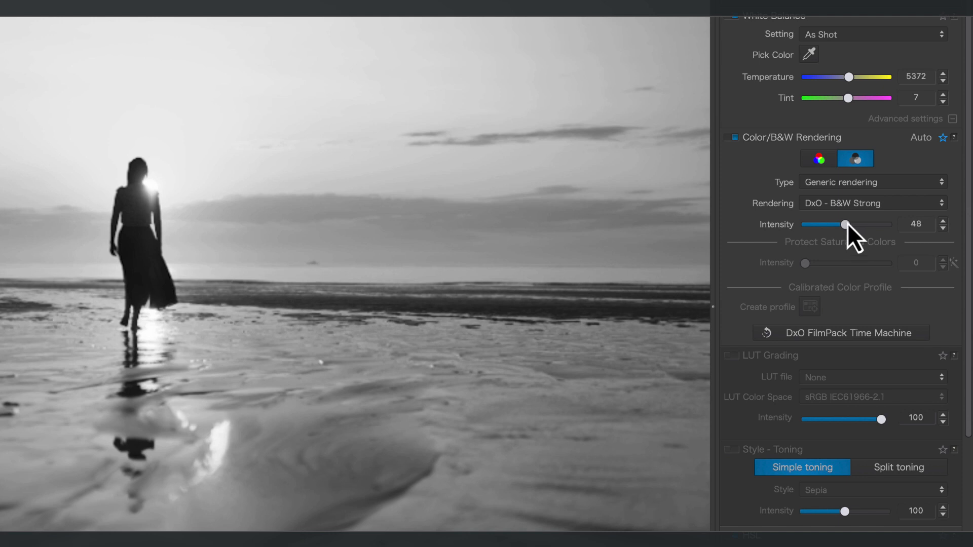
- Try the Black and White Film rendering type with Adox CHS 100 II, and return the photo to color rendering
left_click(855, 184)
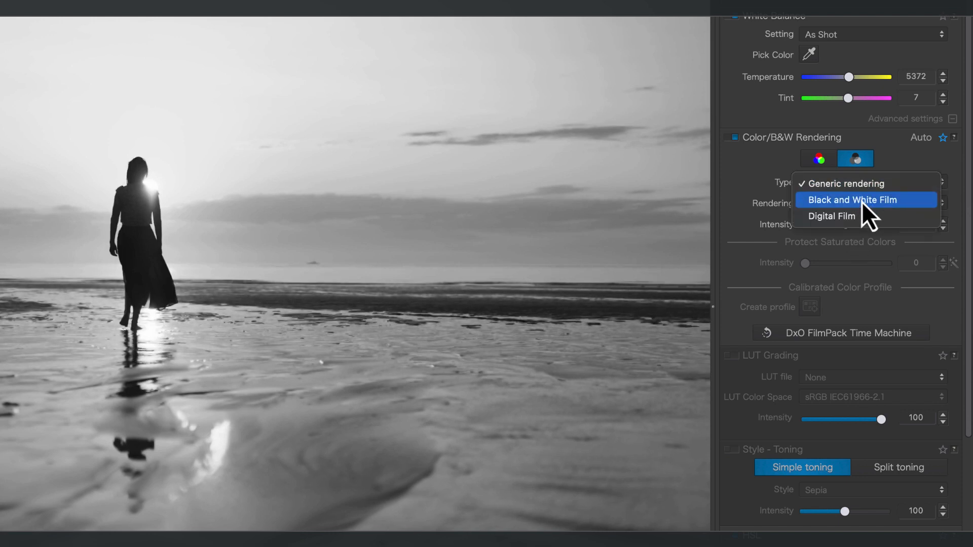
left_click(861, 201)
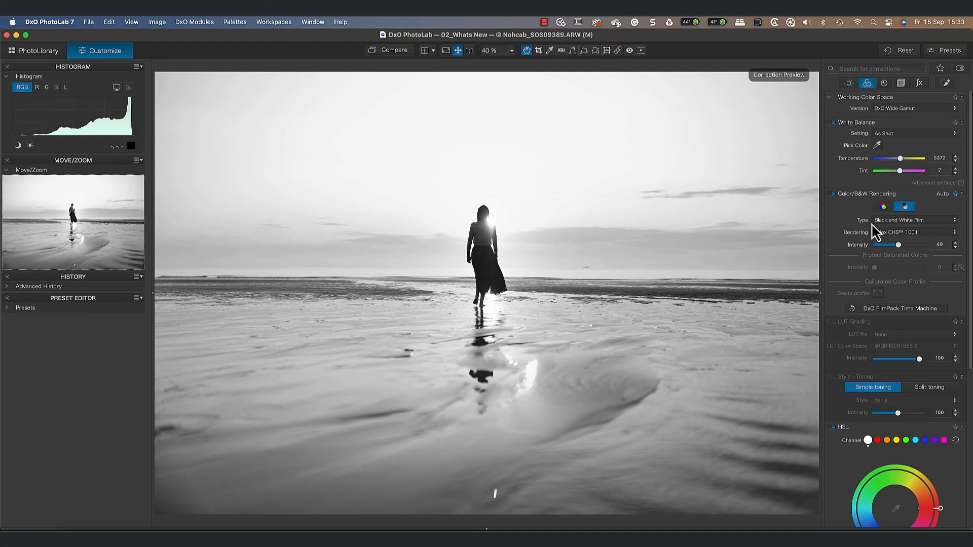
left_click(892, 231)
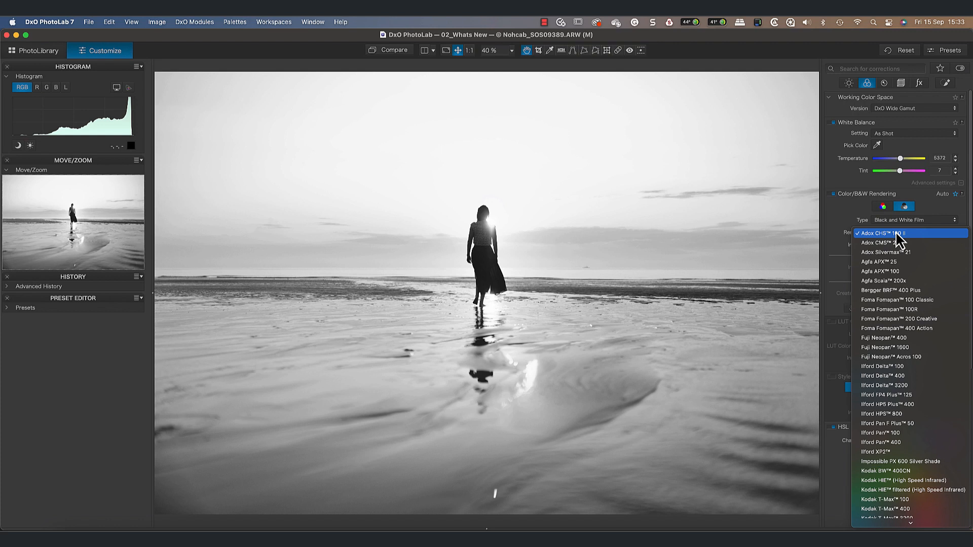
scroll(897, 234, "down", 4)
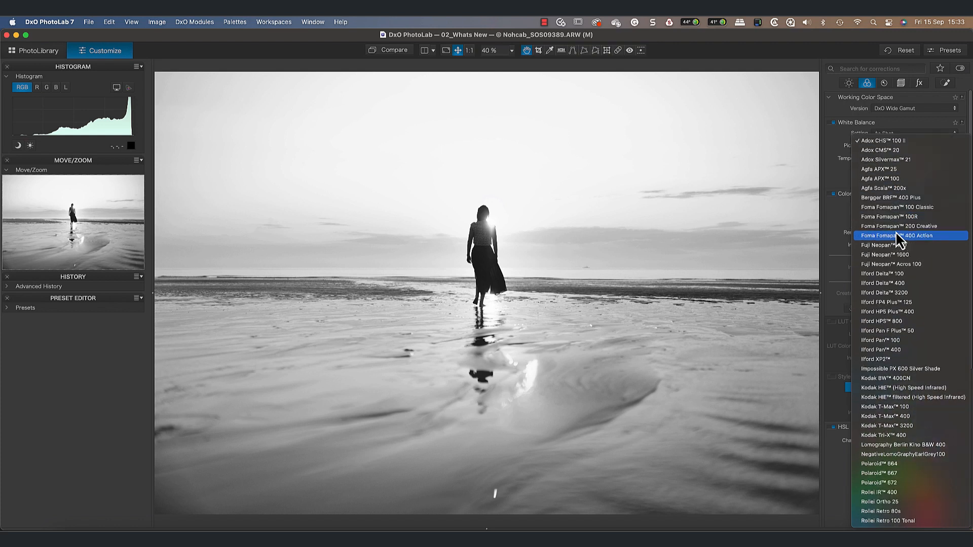
left_click(887, 142)
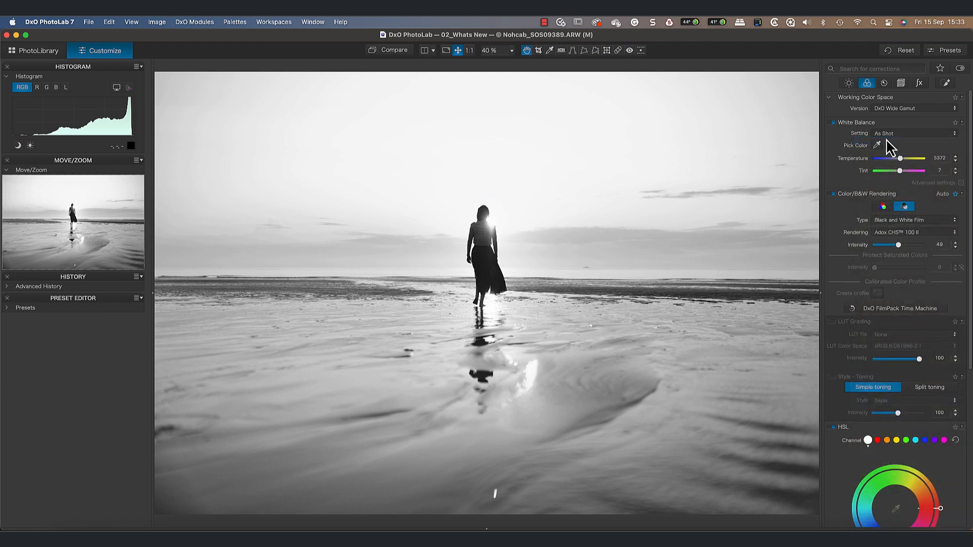
left_click(882, 207)
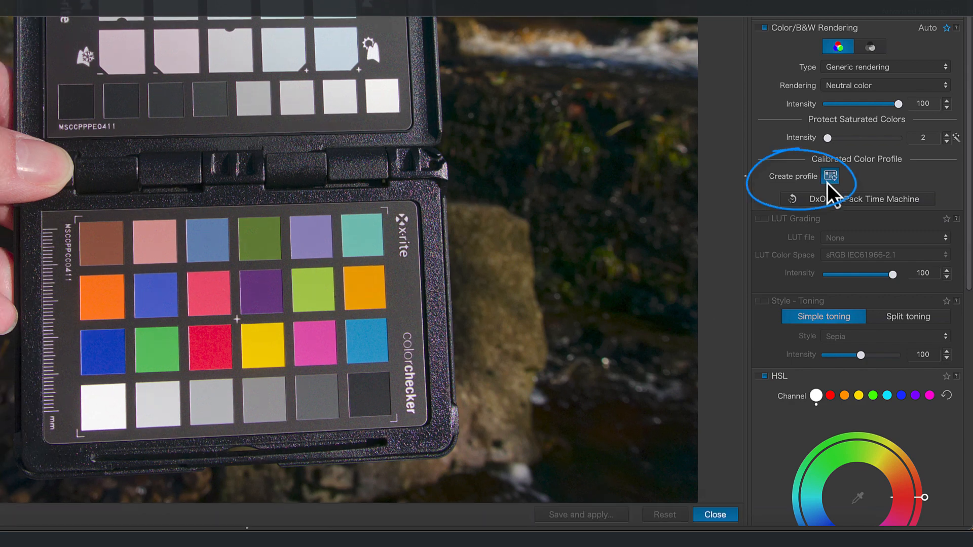
- Start creating a calibrated color profile for the chart photo, using Calibrite ColorChecker Passport Photo 2 as the chart type
left_click(828, 180)
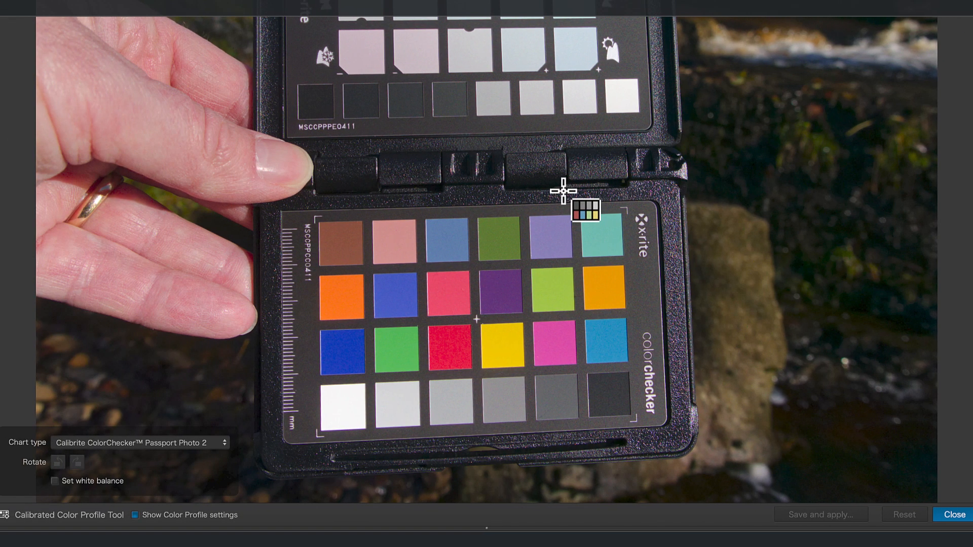
left_click(221, 443)
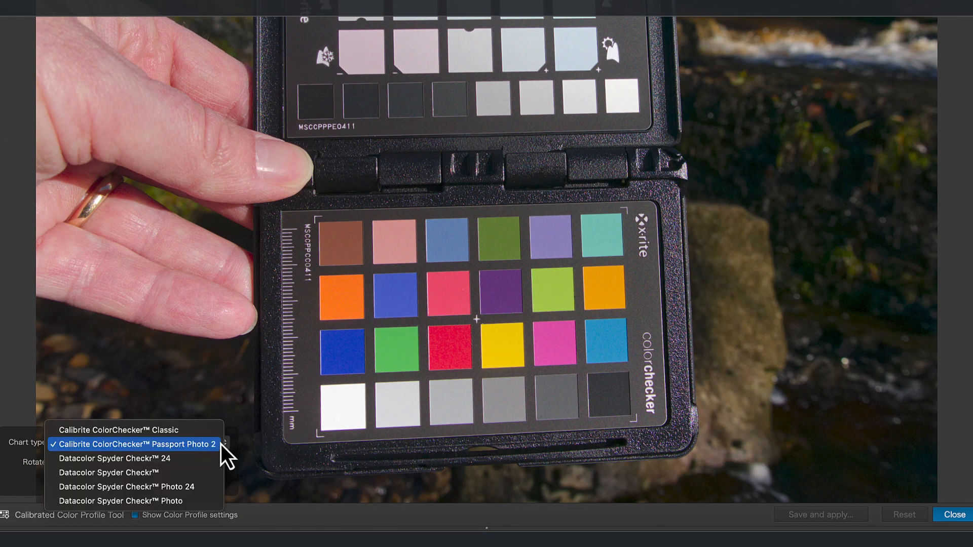
left_click(205, 446)
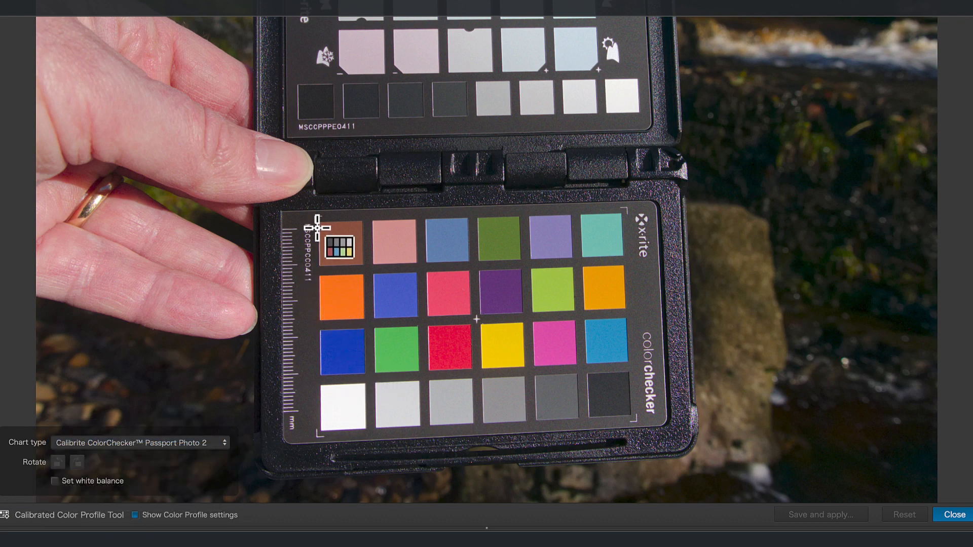
- Place the sampling grid over the chart's 24 lower color patches and align its corners with the chart's corner marks
mouse_move(317, 218)
left_mouse_down()
mouse_move(495, 341)
mouse_move(629, 409)
mouse_move(636, 422)
left_mouse_up()
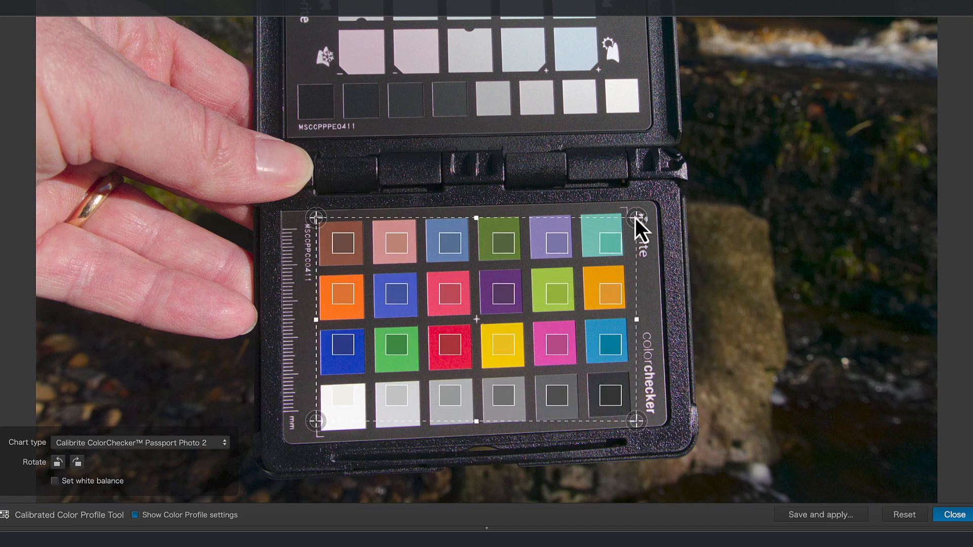
left_click_drag(634, 220, 624, 208)
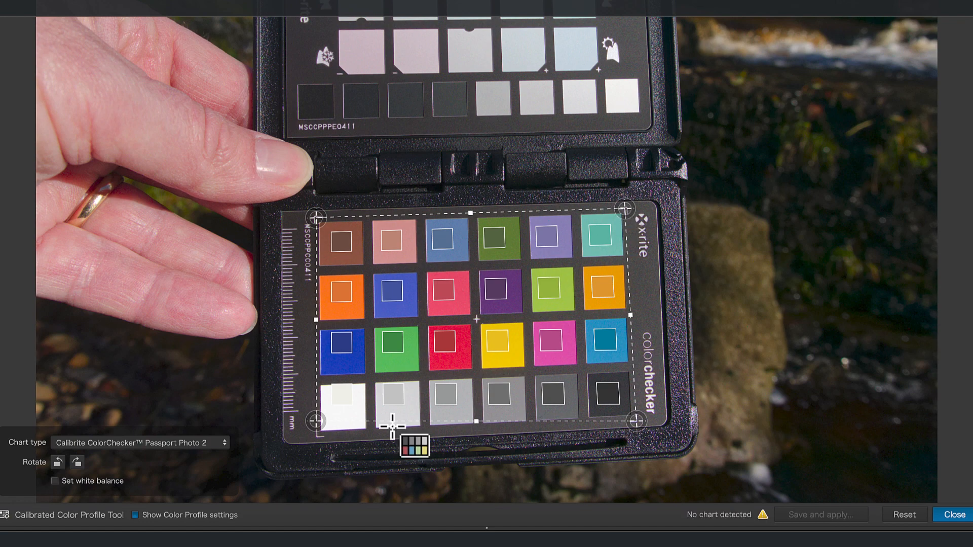
left_click_drag(315, 423, 318, 438)
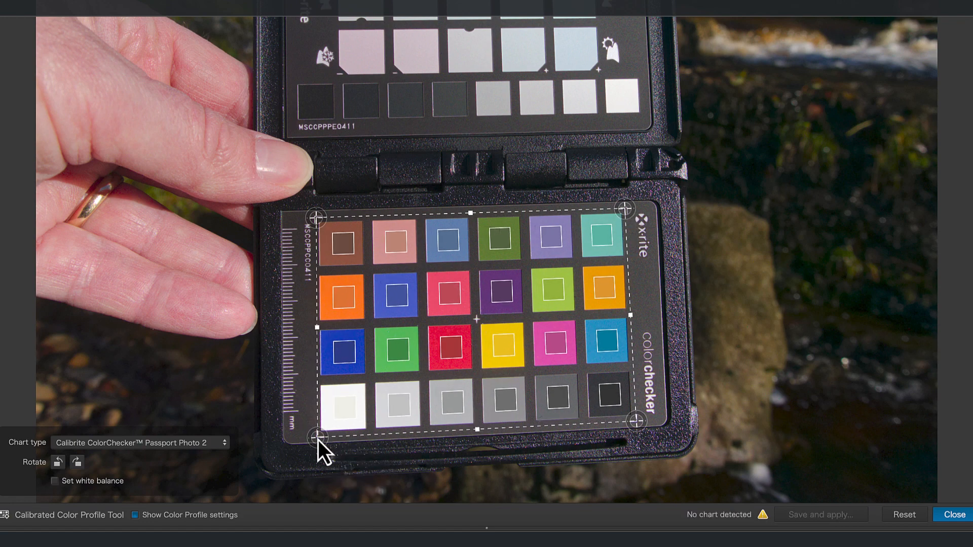
- Save and apply the profile as 15/09/2023 GX1 in the 02_Whats New folder, and compare the photo with and without the color rendering
left_click(817, 515)
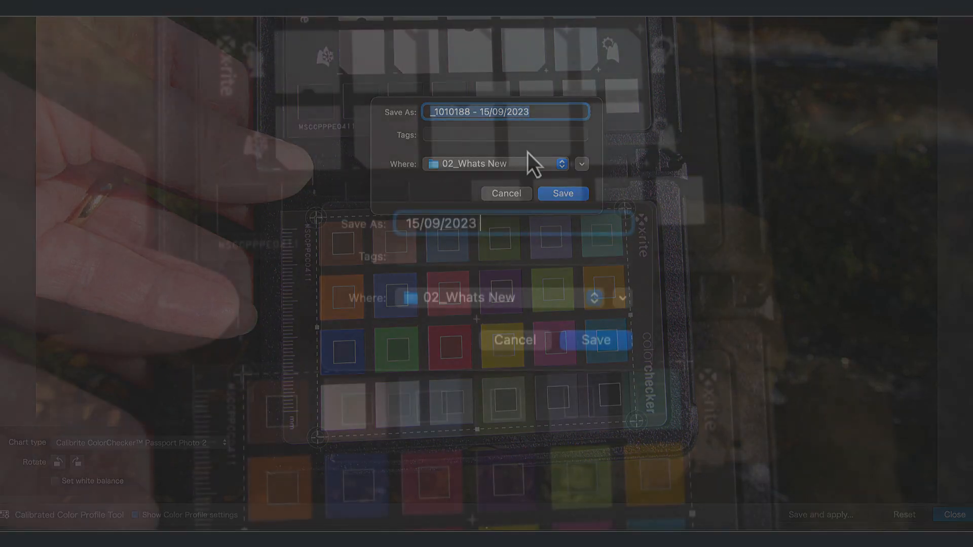
type("GX1")
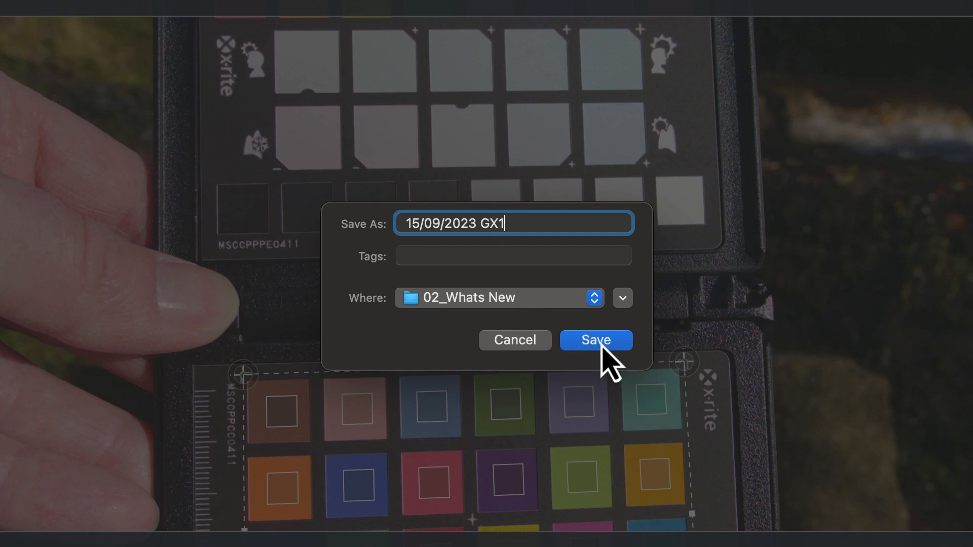
left_click(602, 346)
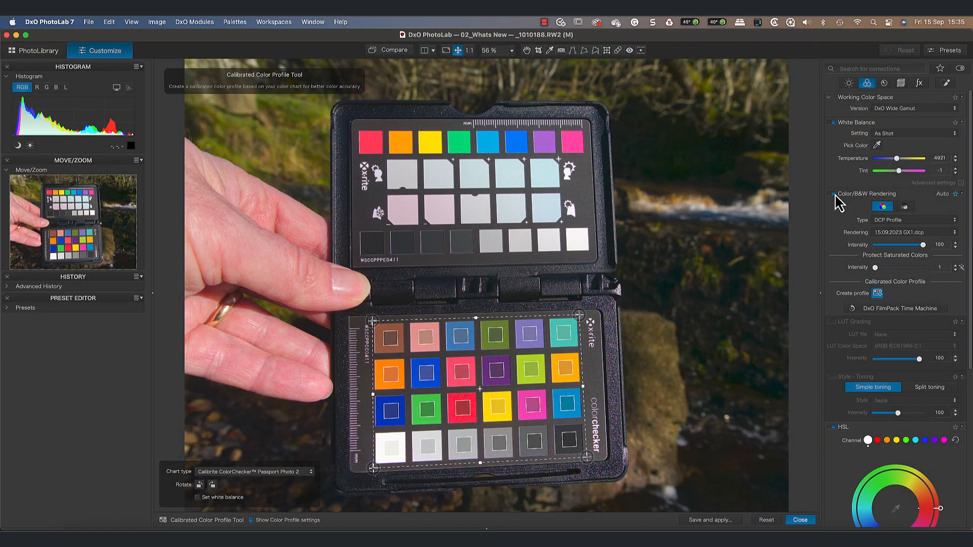
left_click(832, 194)
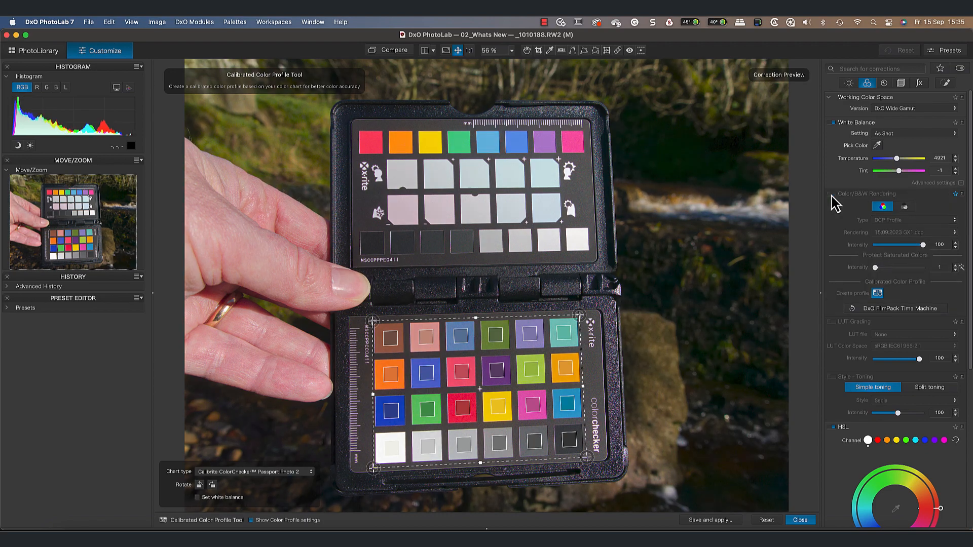
left_click(833, 194)
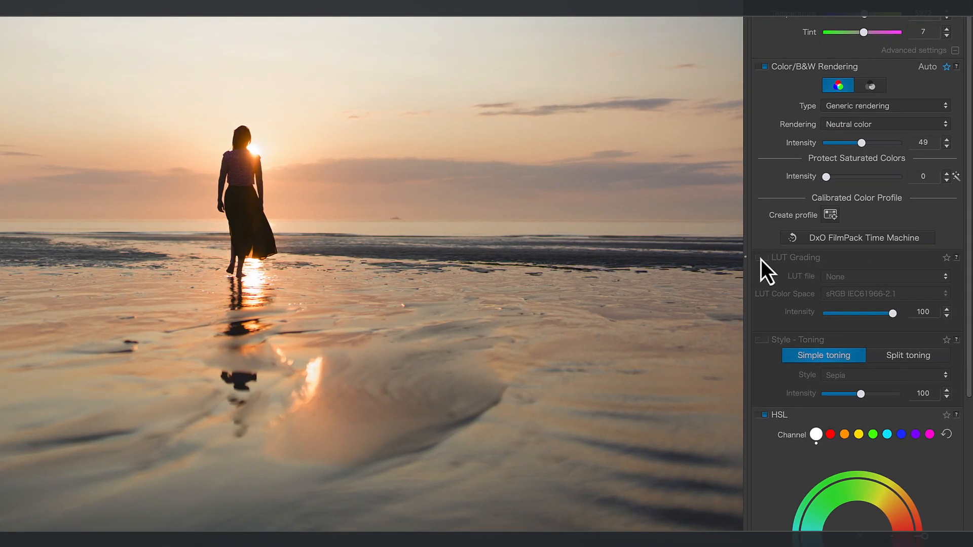
- Enable LUT Grading on the beach photo with 01-After-midnight.cube at intensity 60
left_click(763, 258)
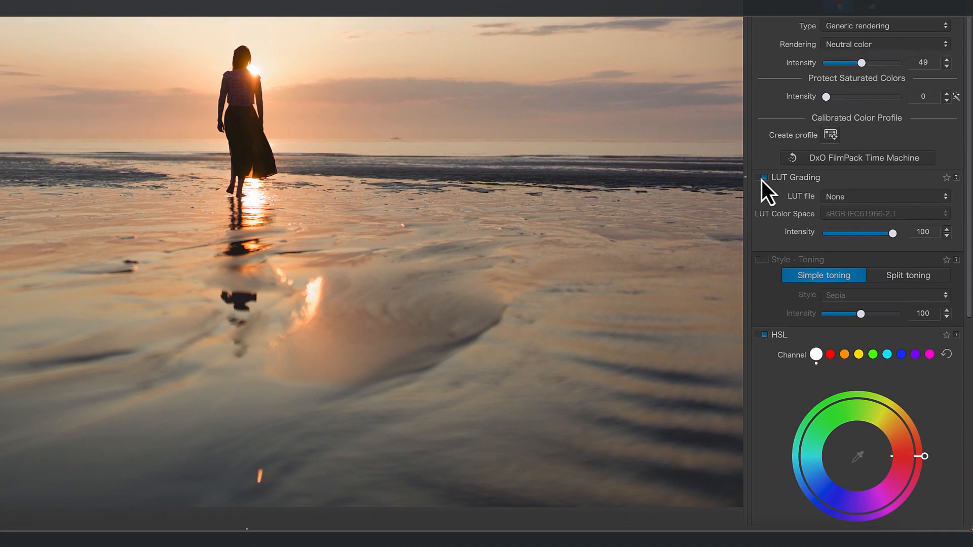
left_click(945, 198)
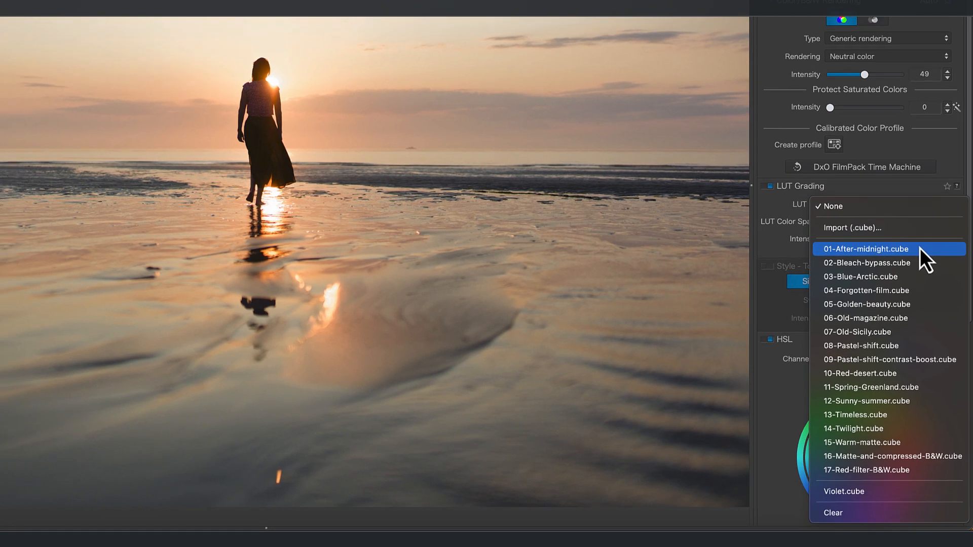
left_click(918, 242)
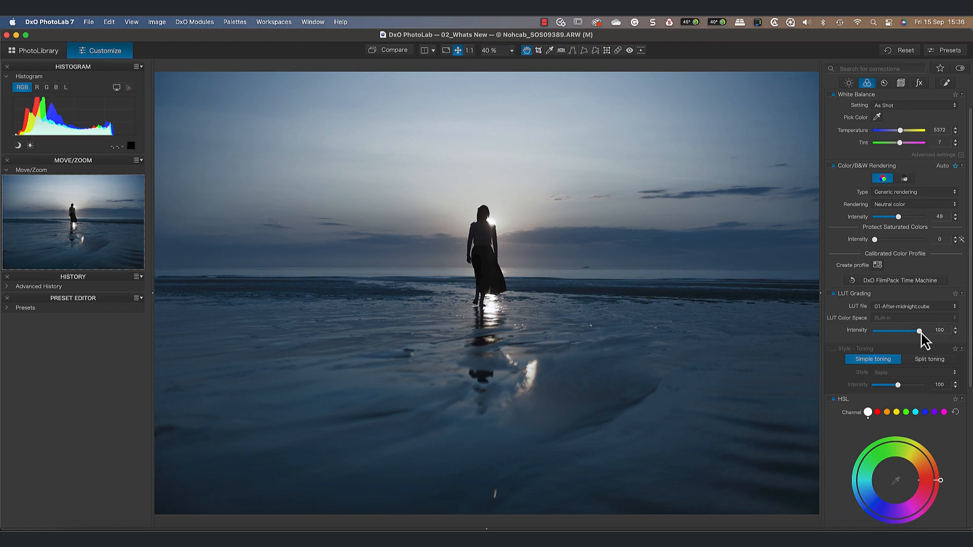
left_click_drag(920, 332, 902, 333)
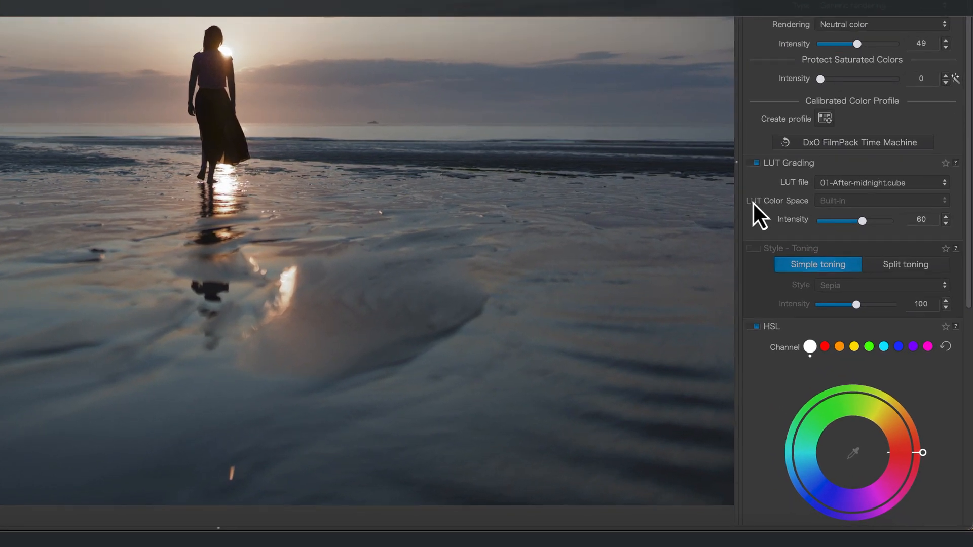
- Import Violet.cube from the 02_Whats New folder as the photo's LUT, and check the list of available LUT files
left_click(937, 175)
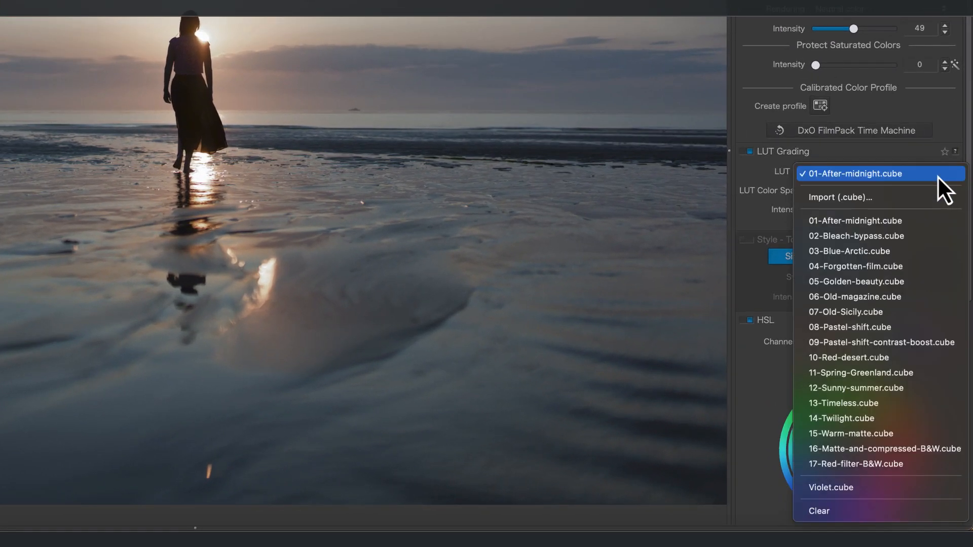
left_click(862, 202)
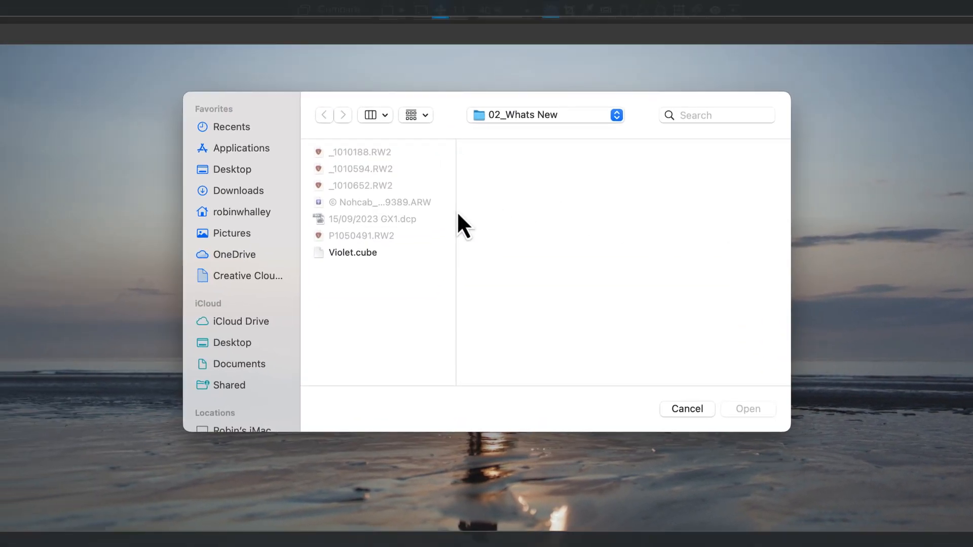
left_click(362, 254)
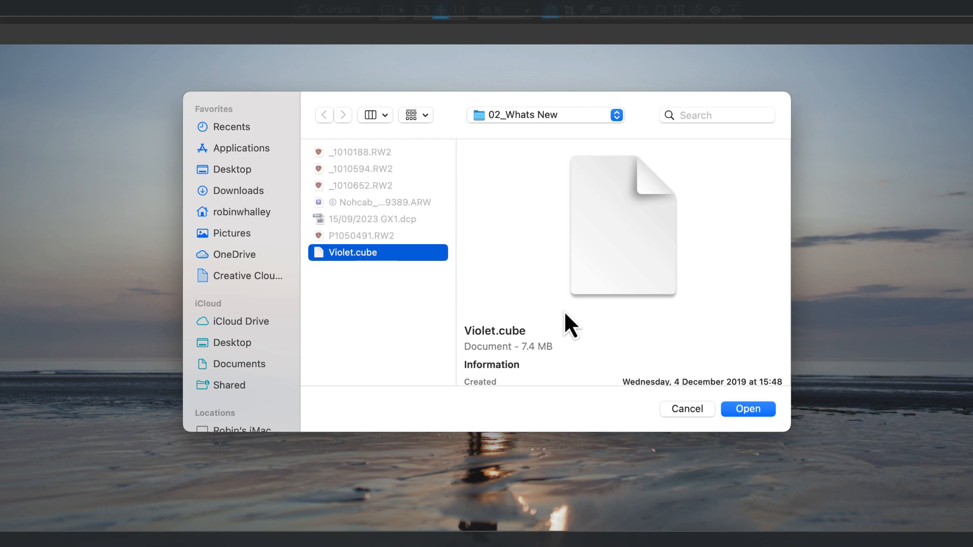
left_click(755, 411)
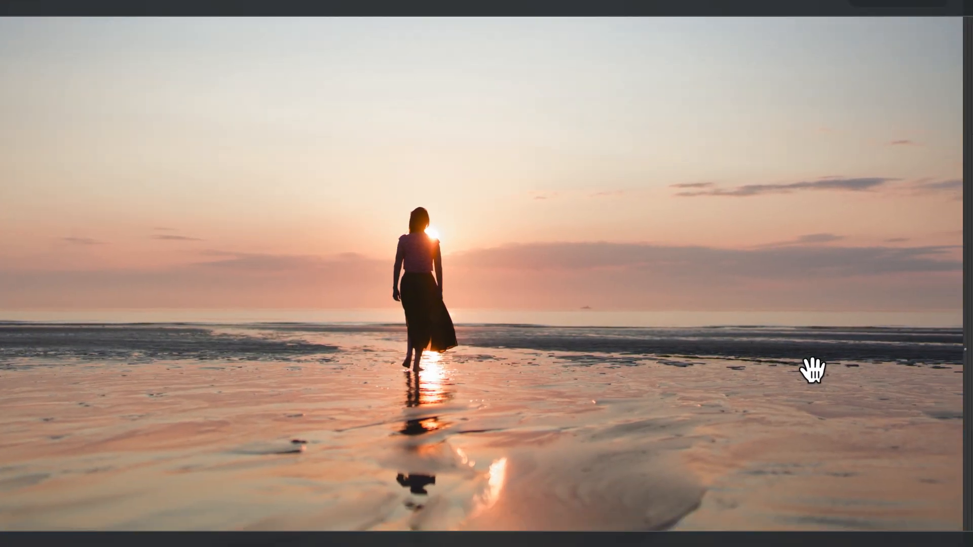
left_click(944, 152)
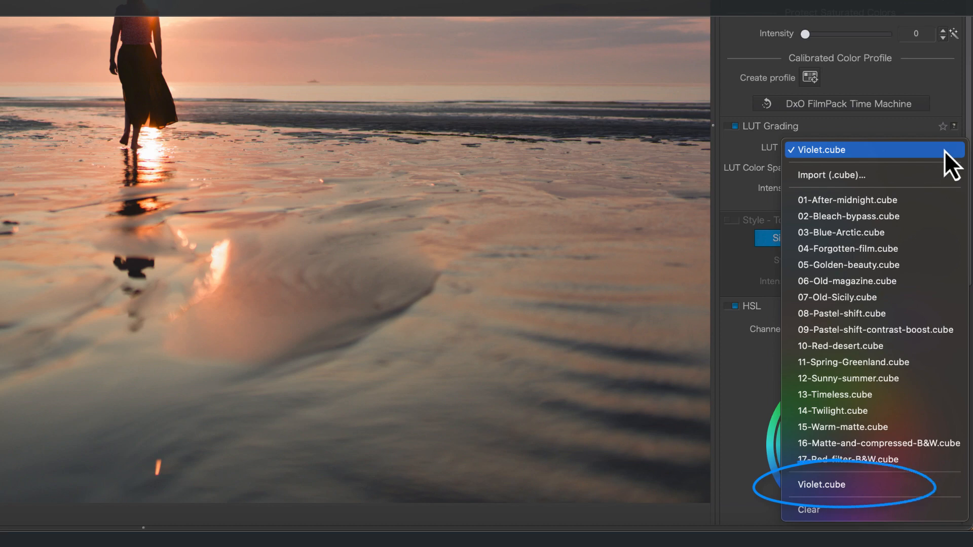
left_click(947, 148)
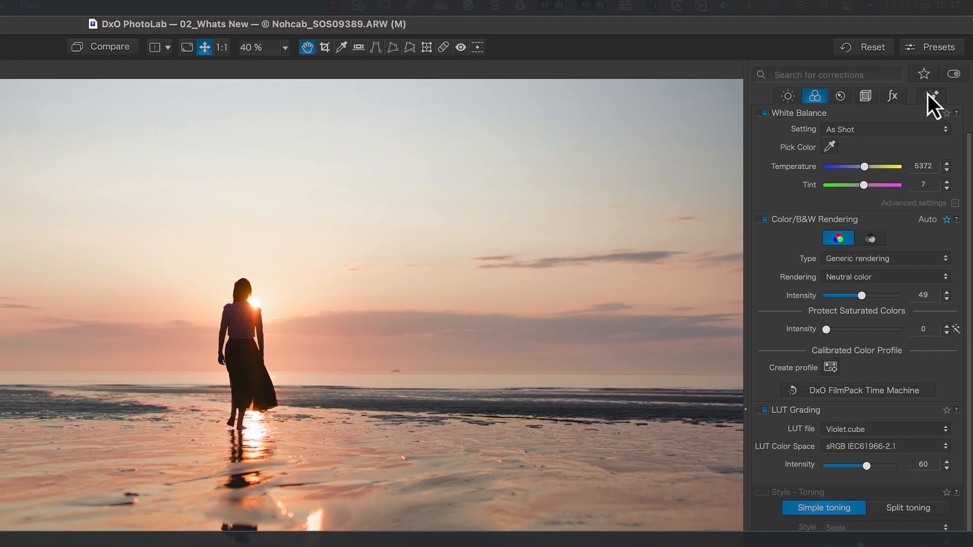
- Show the Local Adjustments corrections and examine the available mask tools and adjustment settings
left_click(943, 83)
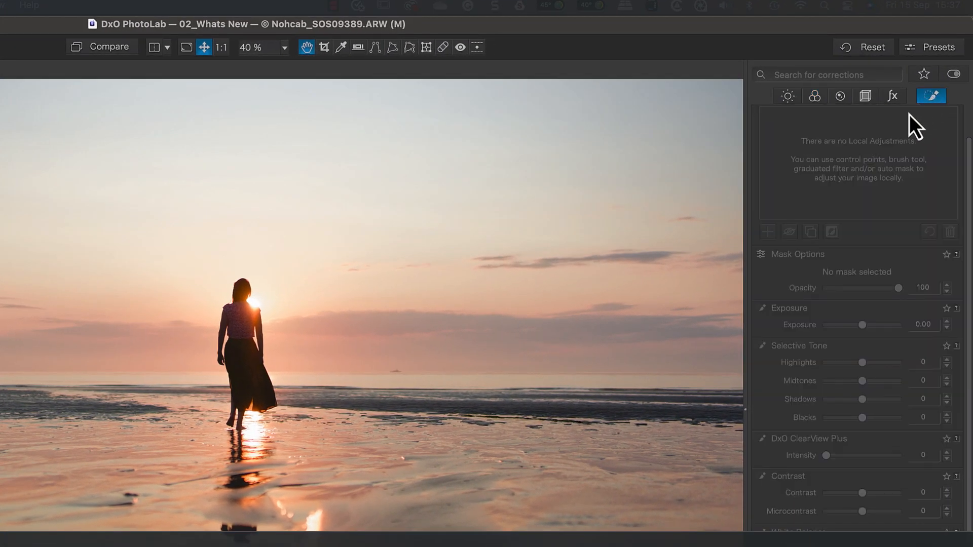
scroll(831, 147, "up", 2)
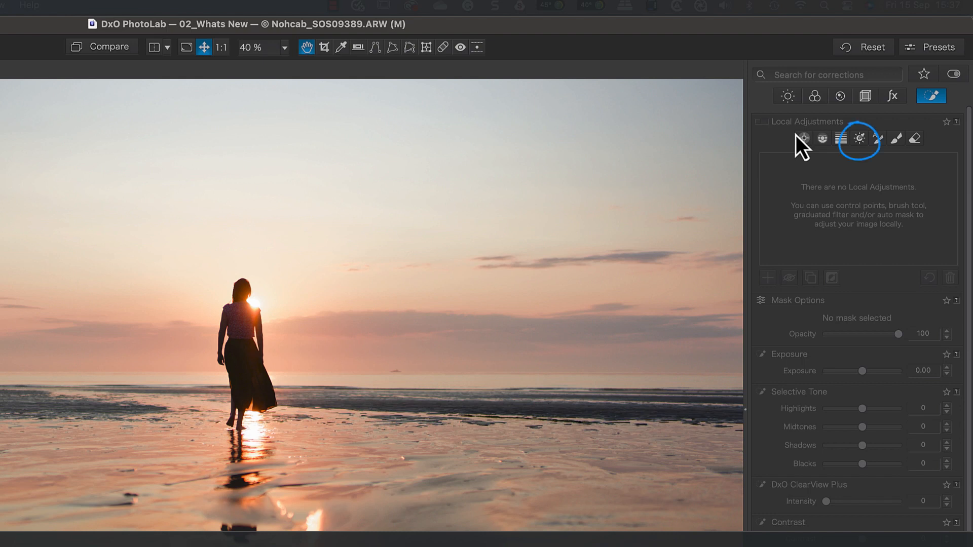
scroll(796, 136, "down", 1)
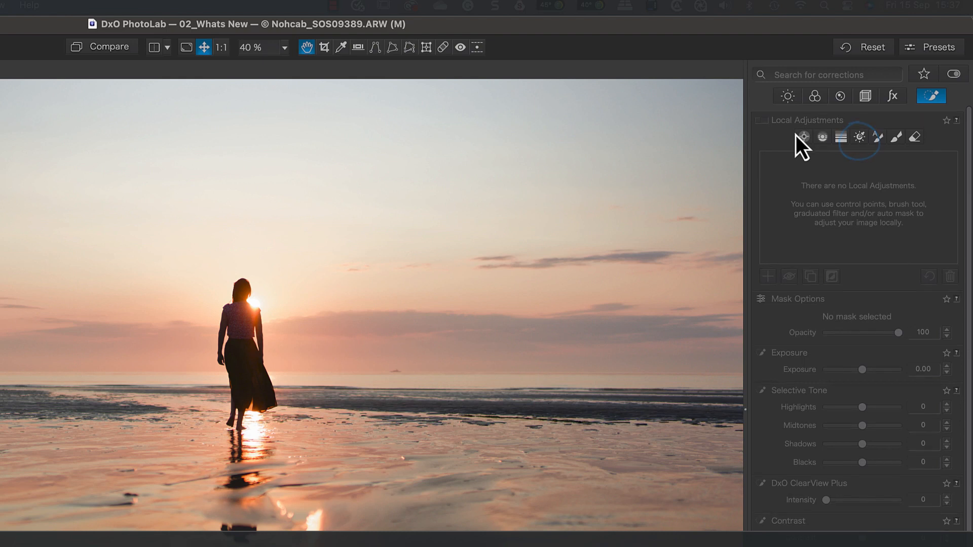
- Place a control point on the woman's silhouette and enlarge its circle to surround her whole figure
left_click(802, 134)
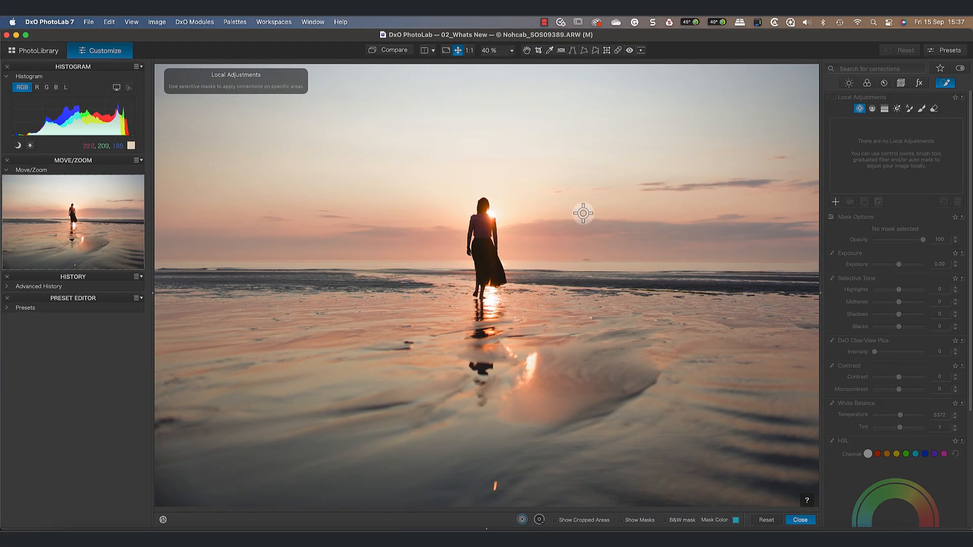
left_click(480, 240)
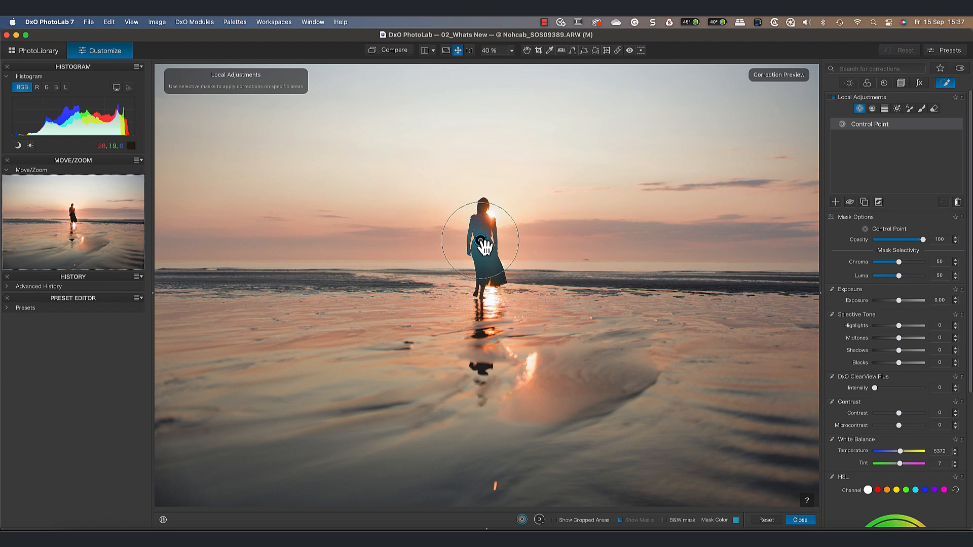
left_click_drag(510, 218, 546, 202)
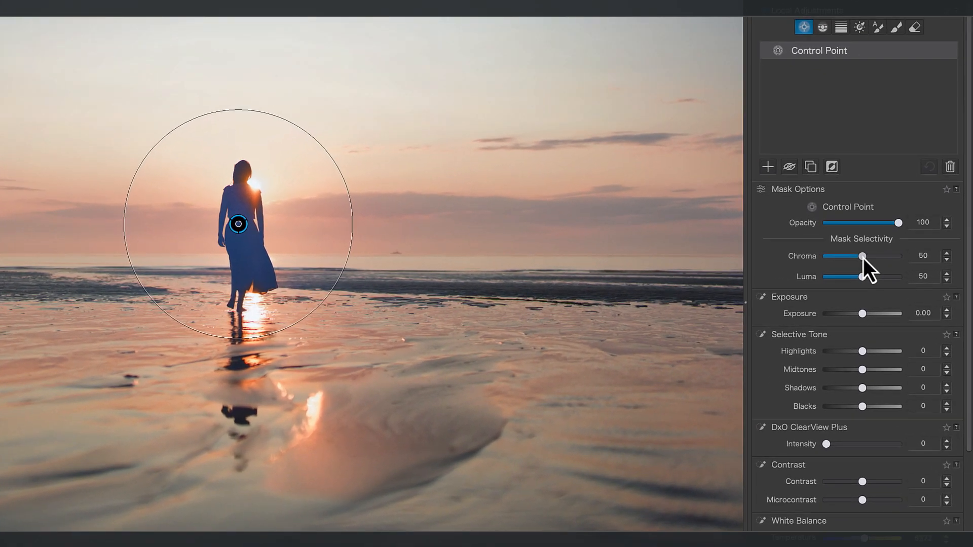
- Set the control point's selectivity to chroma 29 and luma 15, exposure to 2.03, midtones to 52 and temperature to 6108
left_click_drag(883, 259, 837, 282)
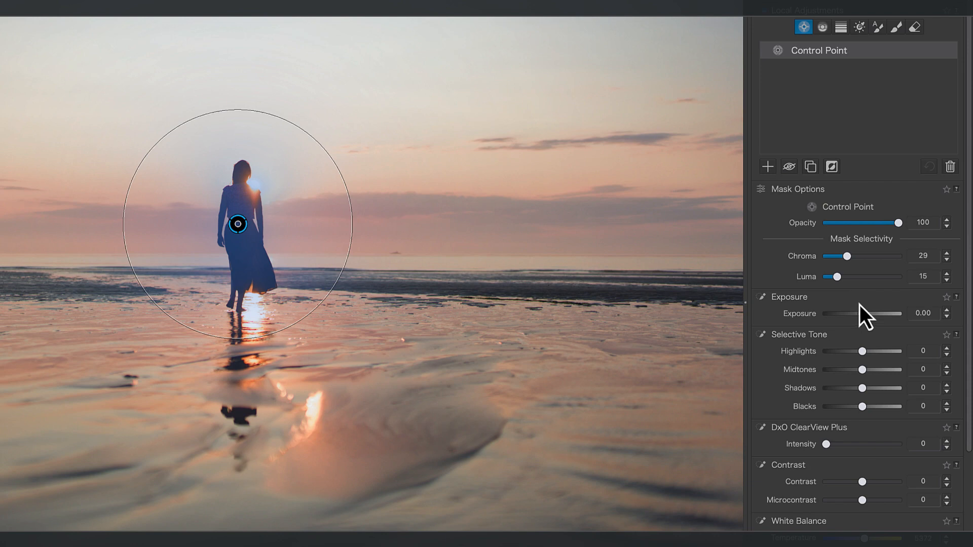
left_click_drag(861, 313, 871, 318)
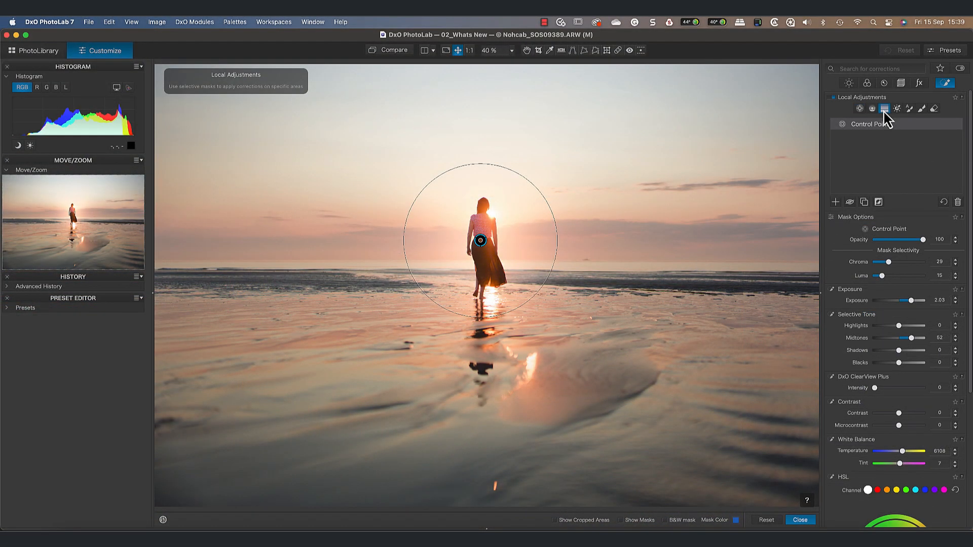
- Add a graduated filter over the sky ending at the horizon, with exposure -1.04 and white balance temperature 6796
left_click(884, 108)
left_click_drag(523, 154, 522, 262)
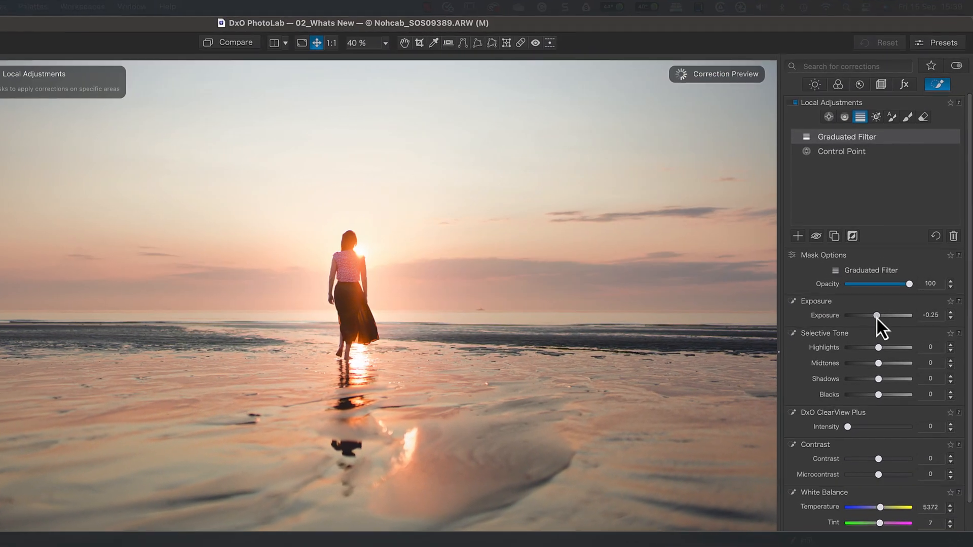
left_click_drag(897, 265, 893, 265)
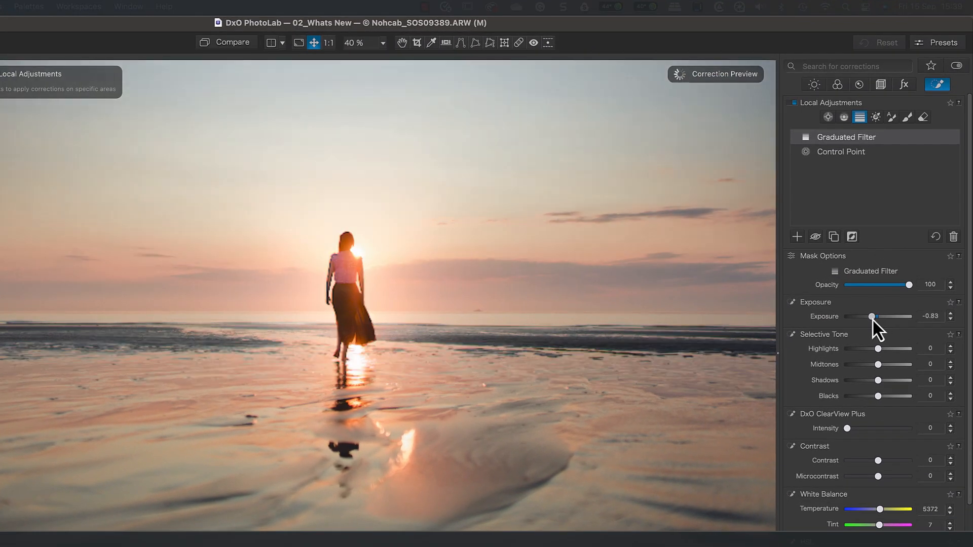
left_click_drag(872, 318, 872, 319)
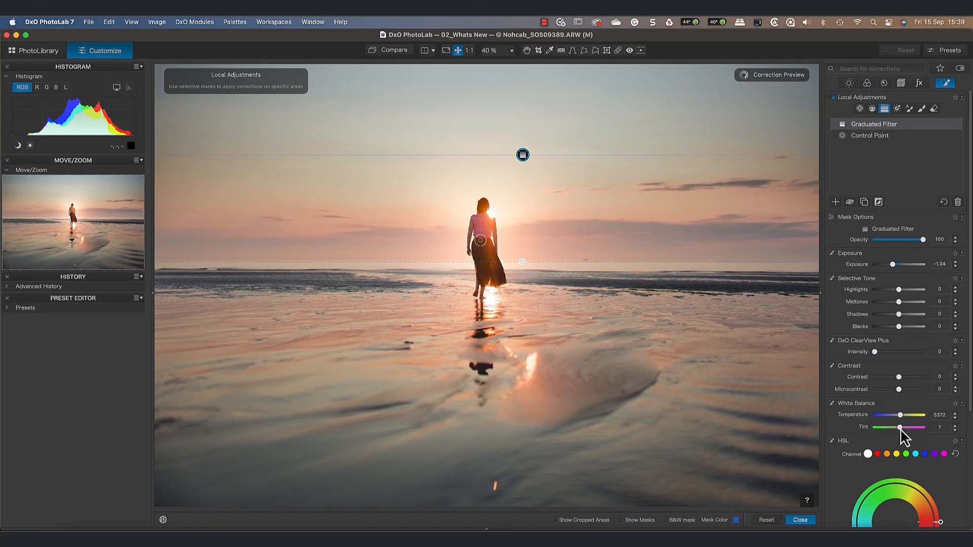
left_click_drag(901, 415, 905, 415)
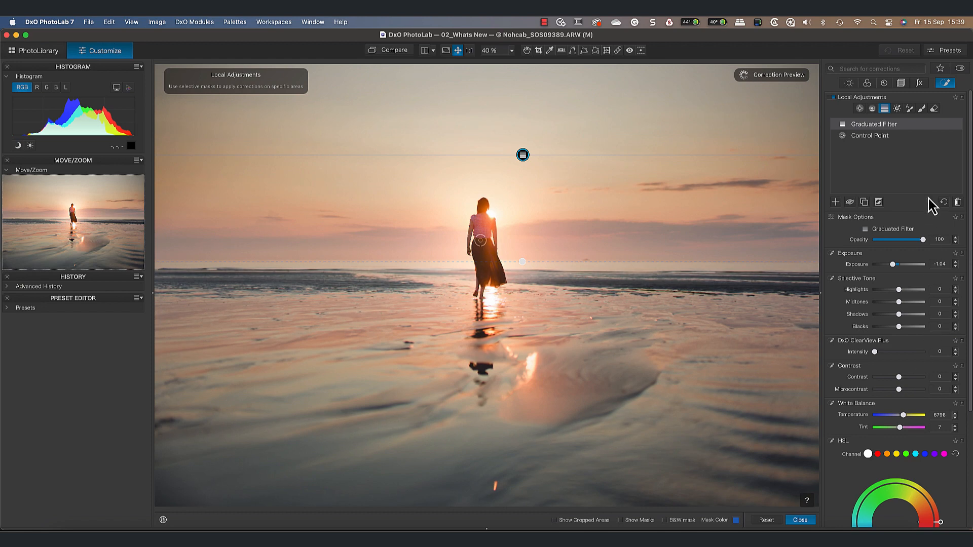
- Return to the control point mask on the woman and raise its overall HSL vibrancy to 53
left_click(872, 138)
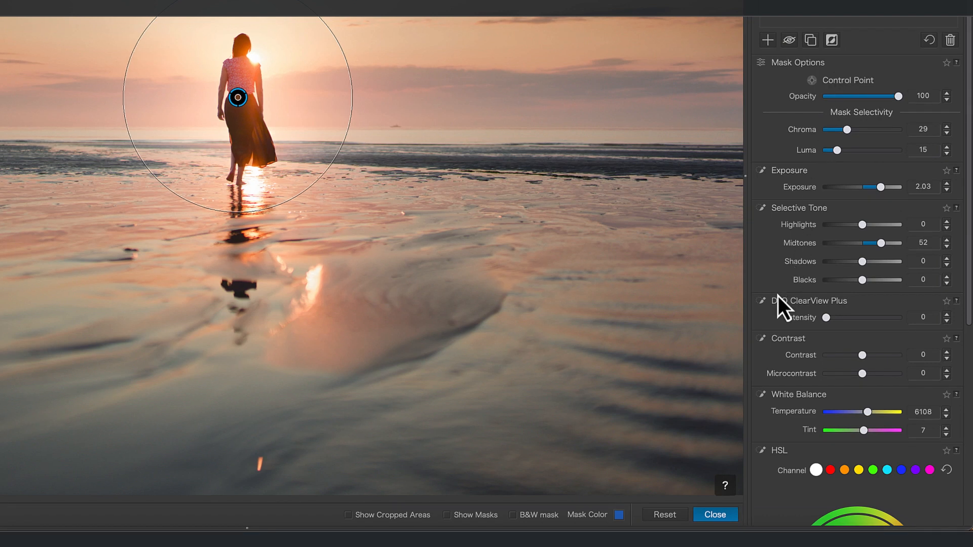
scroll(777, 295, "down", 10)
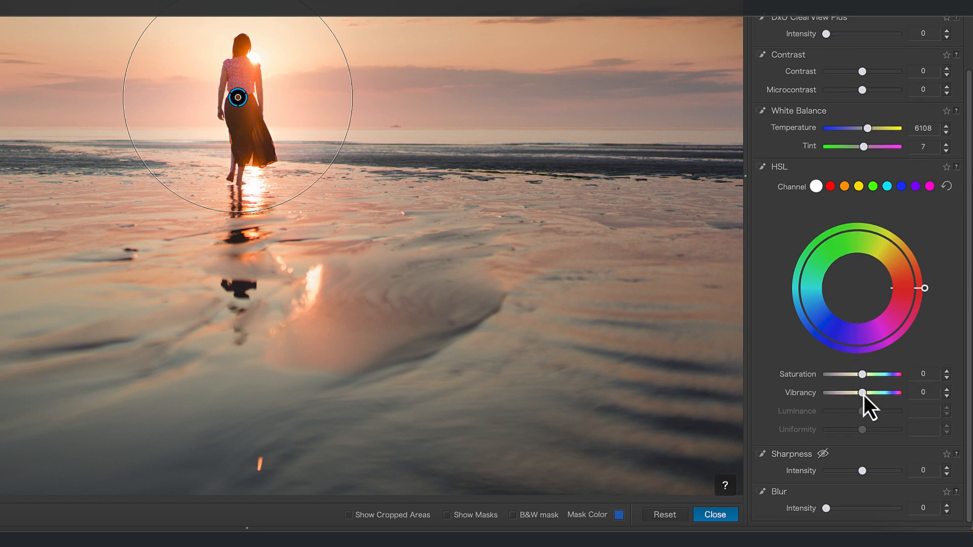
left_click_drag(863, 394, 884, 397)
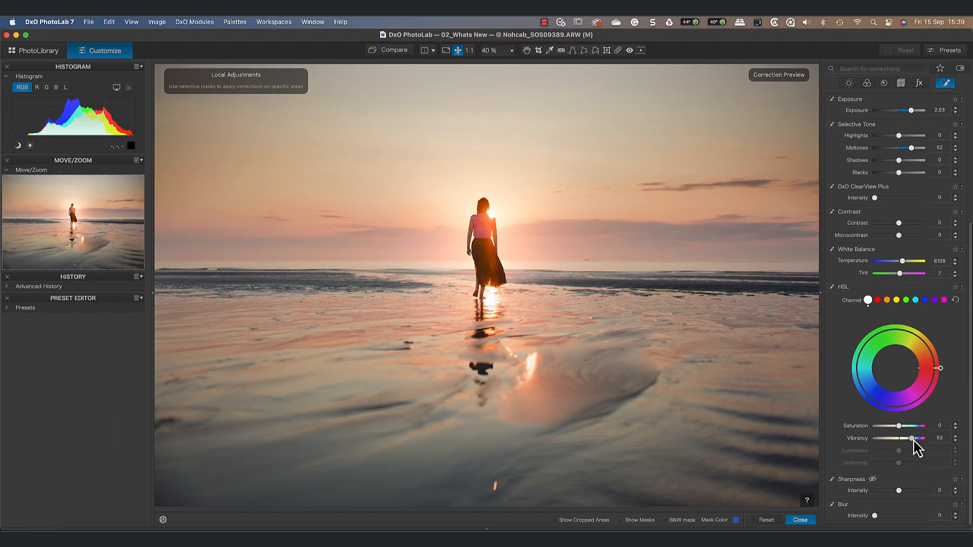
left_click_drag(913, 440, 914, 439)
- Widen the control point's orange HSL range towards red, with saturation 24, luminance 21 and uniformity 47
left_click(887, 300)
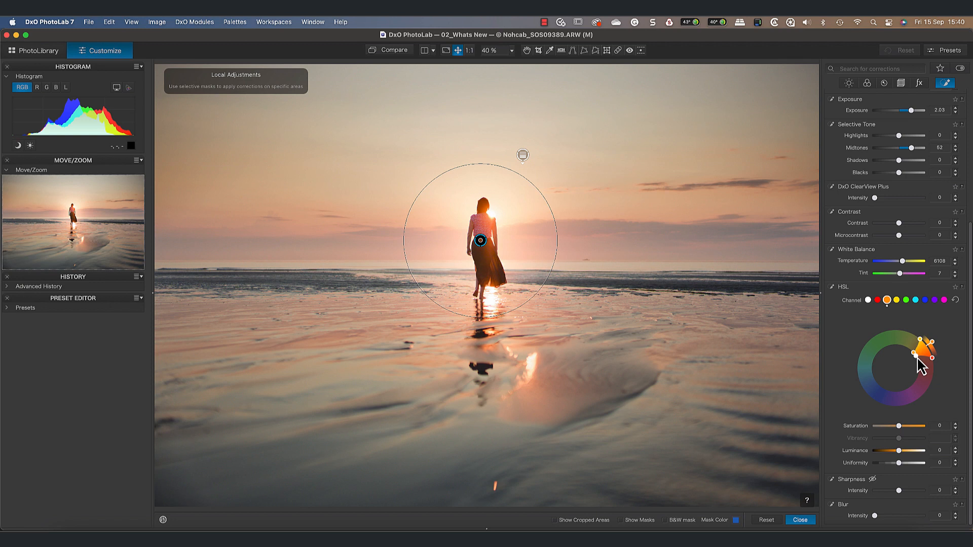
left_click_drag(917, 356, 918, 375)
left_click_drag(898, 426, 906, 426)
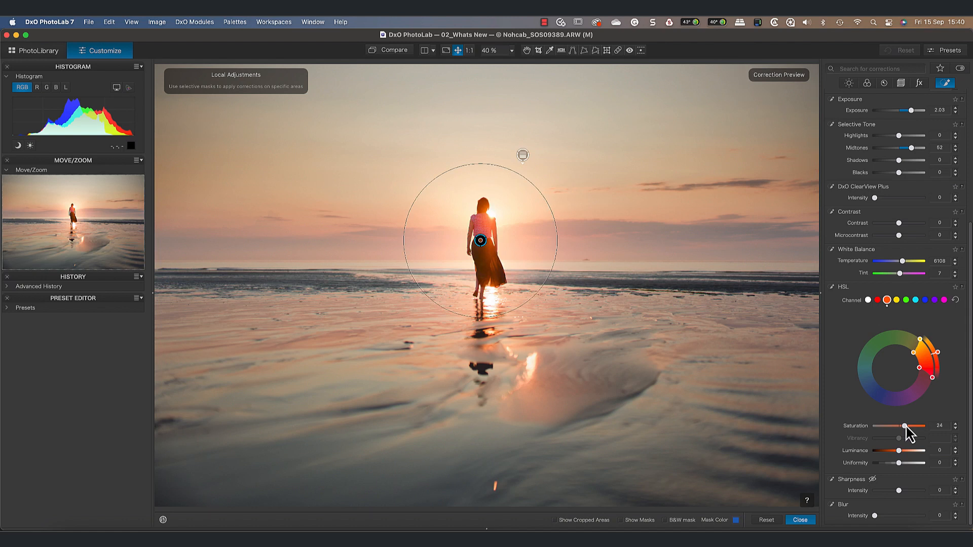
left_click_drag(899, 451, 911, 463)
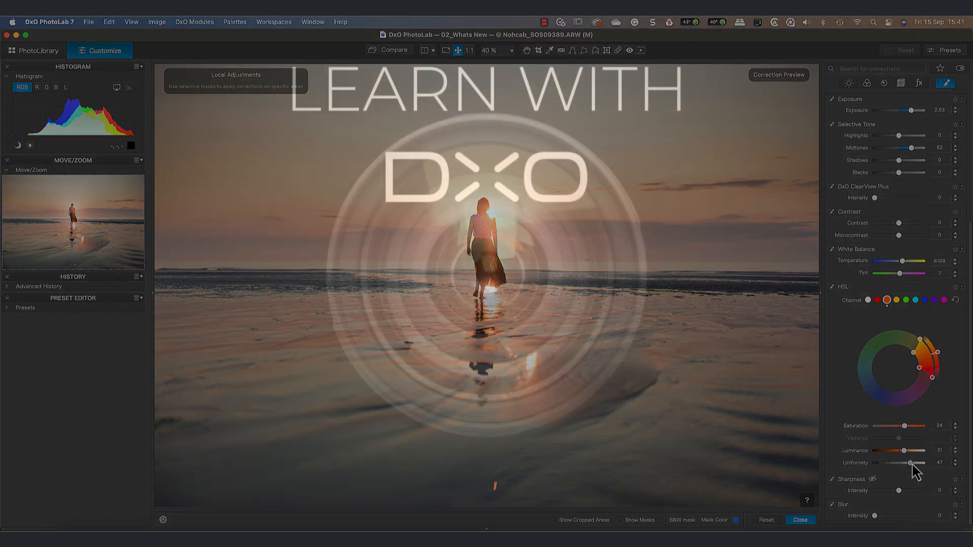